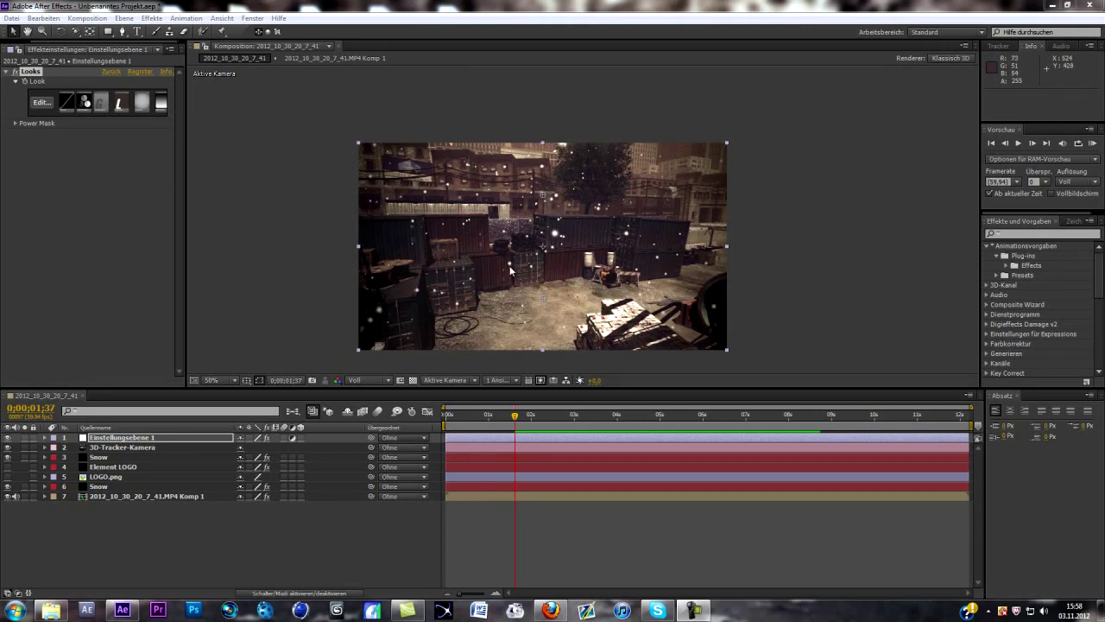
- Preview the snowy composite, then make the Element LOGO layer visible and select it
click(1093, 144)
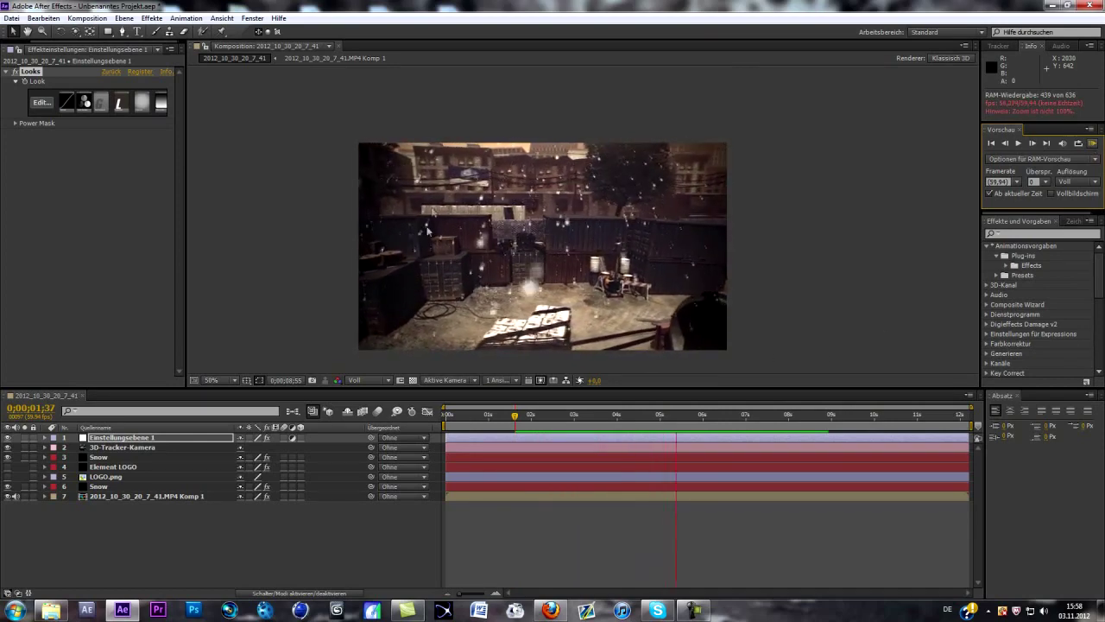
click(517, 420)
click(7, 467)
click(112, 466)
- In Element 3D Scene Setup, browse the Fresh_Food and Projectile_Weapons model folders
click(76, 94)
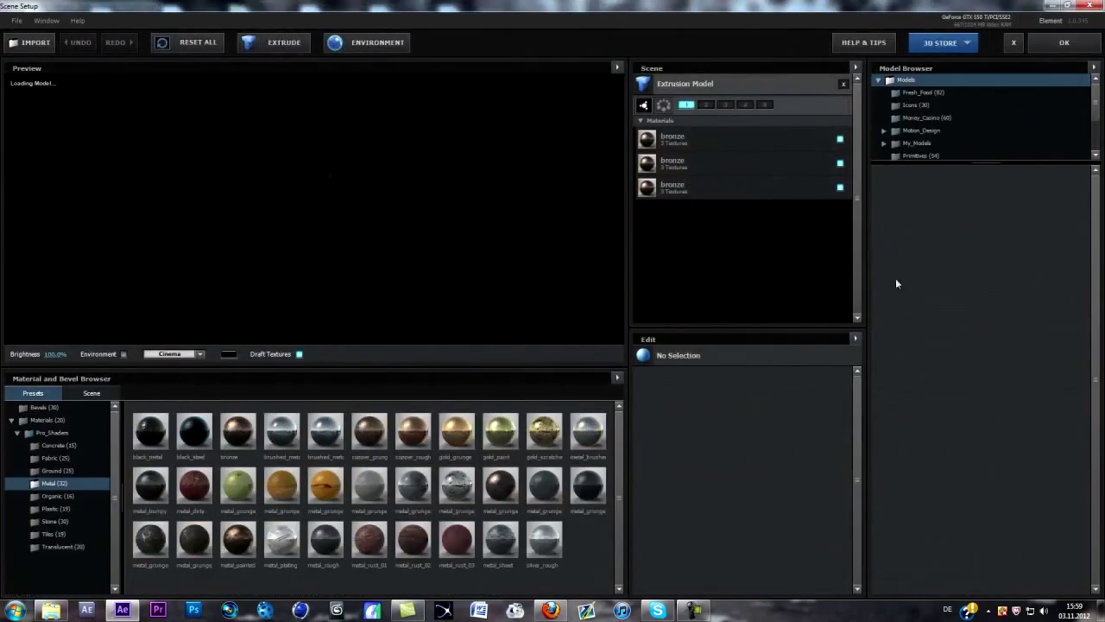
click(922, 93)
scroll(932, 121, down, 1)
click(918, 128)
scroll(918, 128, down, 1)
scroll(964, 242, down, 3)
scroll(964, 244, up, 2)
- Accept the Element 3D scene to return to the composition with the bronze logo
click(1057, 42)
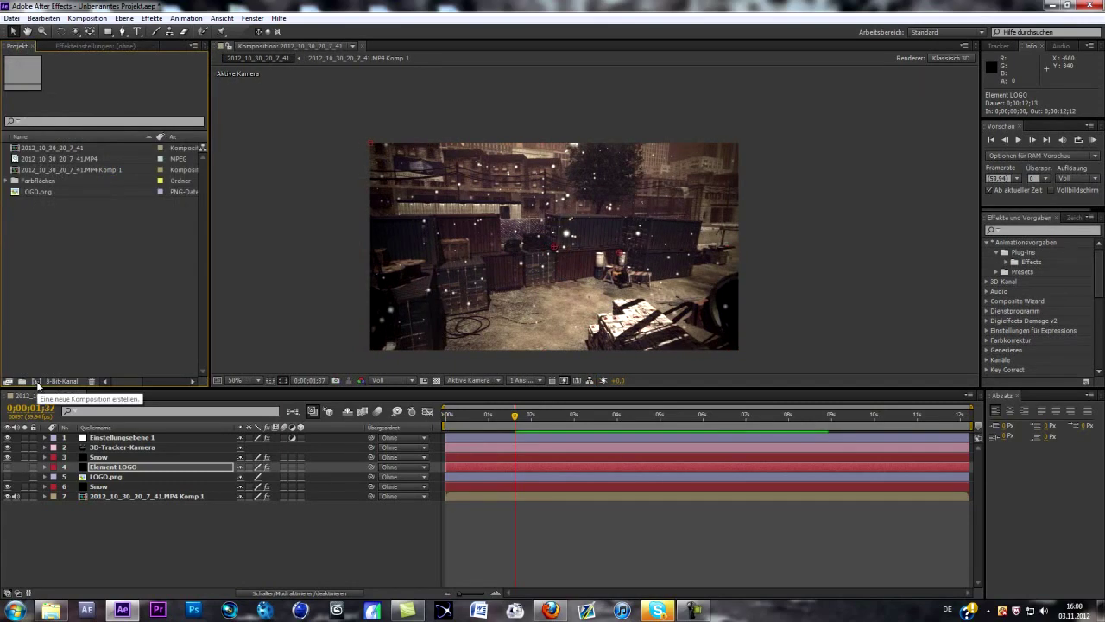
- Create a new composition named Snow
click(37, 383)
text(Snow)
click(696, 421)
- Add the 2012_10_30_20_7_41.MP4 gameplay footage to the Snow timeline and scrub through it
click(70, 161)
drag(72, 164, 112, 477)
click(544, 415)
drag(656, 418, 446, 418)
- Scale the footage layer to 102%
click(196, 442)
key(s)
click(266, 447)
text(102)
click(290, 455)
right_click(178, 436)
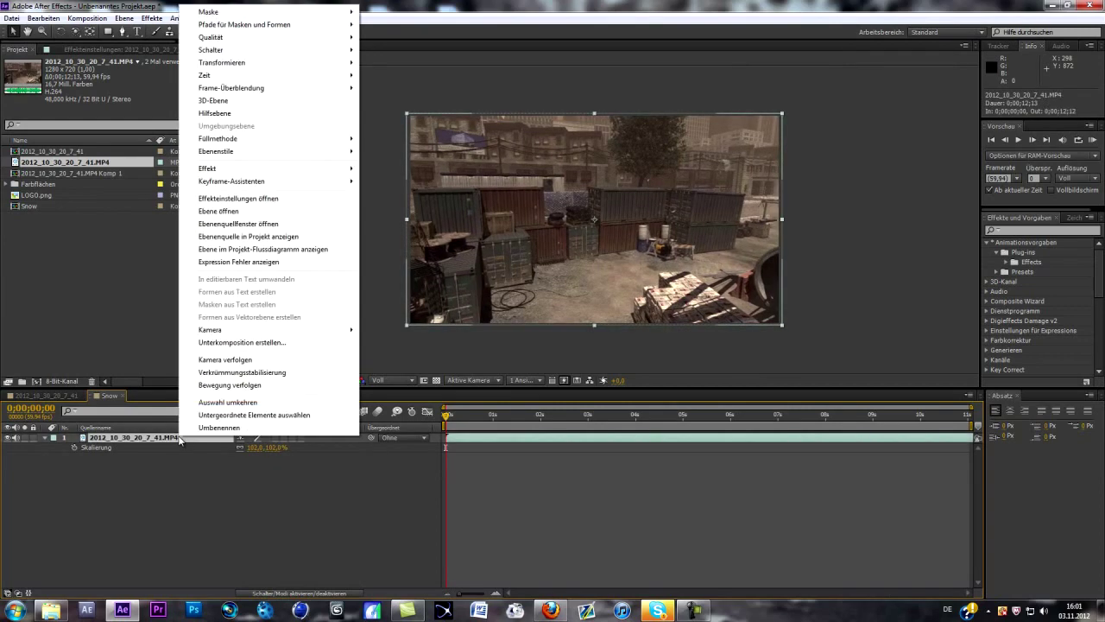
- Precompose the footage as Komp 2 and start a camera track (Kamera verfolgen) on it
click(238, 344)
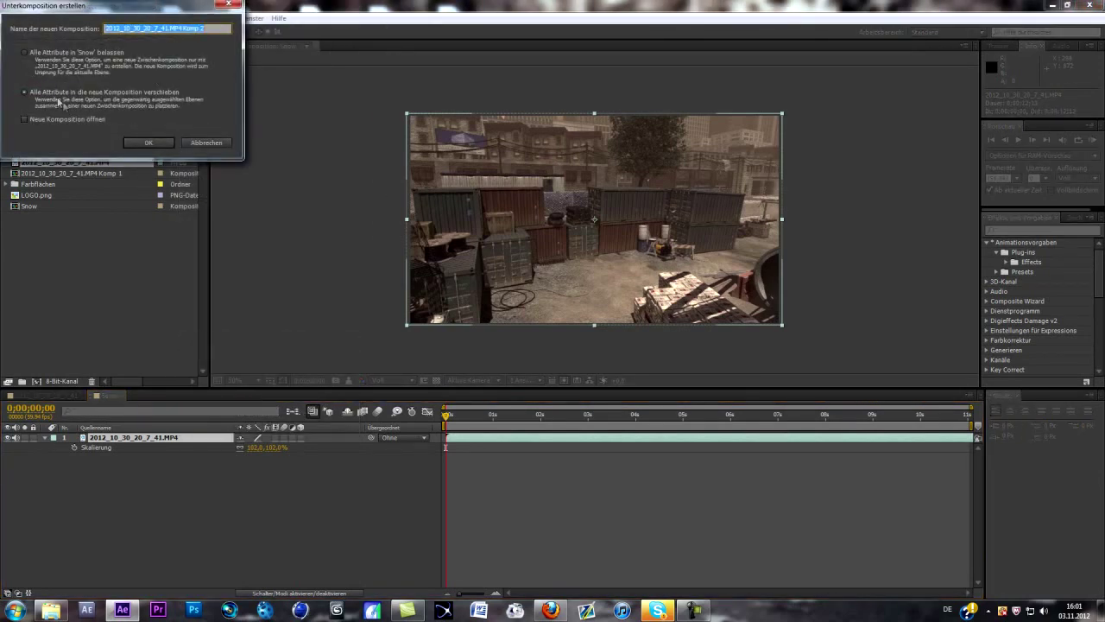
click(142, 143)
right_click(165, 437)
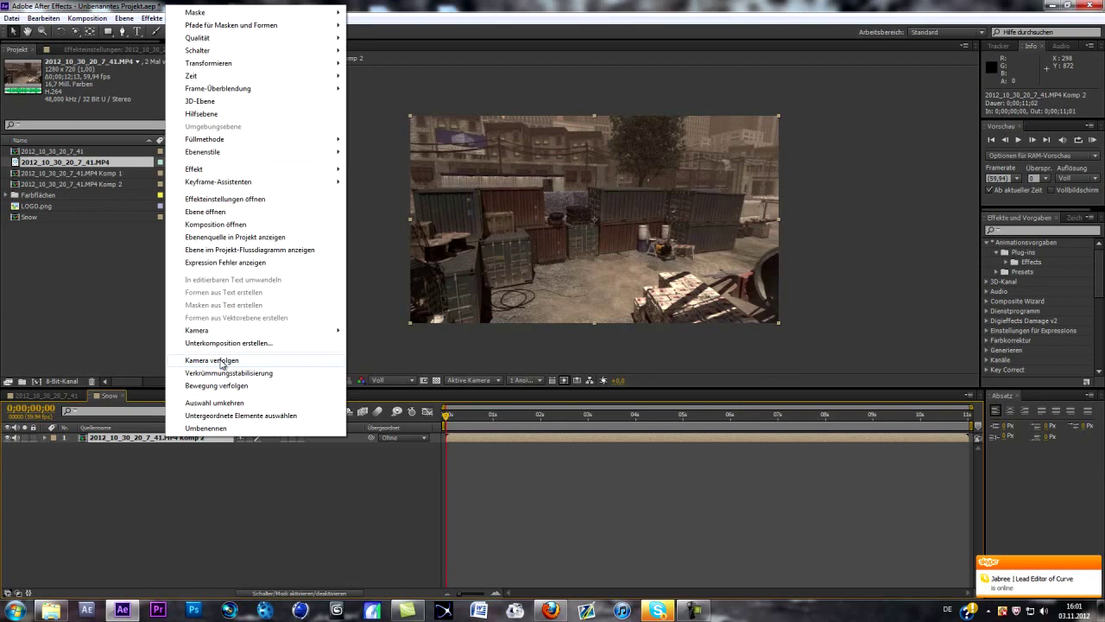
click(220, 361)
click(174, 477)
- Add a new solid layer and name it Snow Particles
right_click(190, 480)
mouse_move(256, 354)
click(484, 381)
text(Snow)
text(-PAr)
text(ticles)
key(Return)
right_click(104, 438)
click(138, 436)
key(Return)
click(148, 481)
- Search 'cc part' in Effects & Presets and apply CC Particle World to Snow Particles
right_click(128, 438)
mouse_move(205, 167)
mouse_move(361, 453)
click(1052, 231)
text(cc part)
drag(1038, 262, 131, 441)
- Create a 3D-Tracker-Kamera from the Komp 2 layer's solved camera track
click(118, 447)
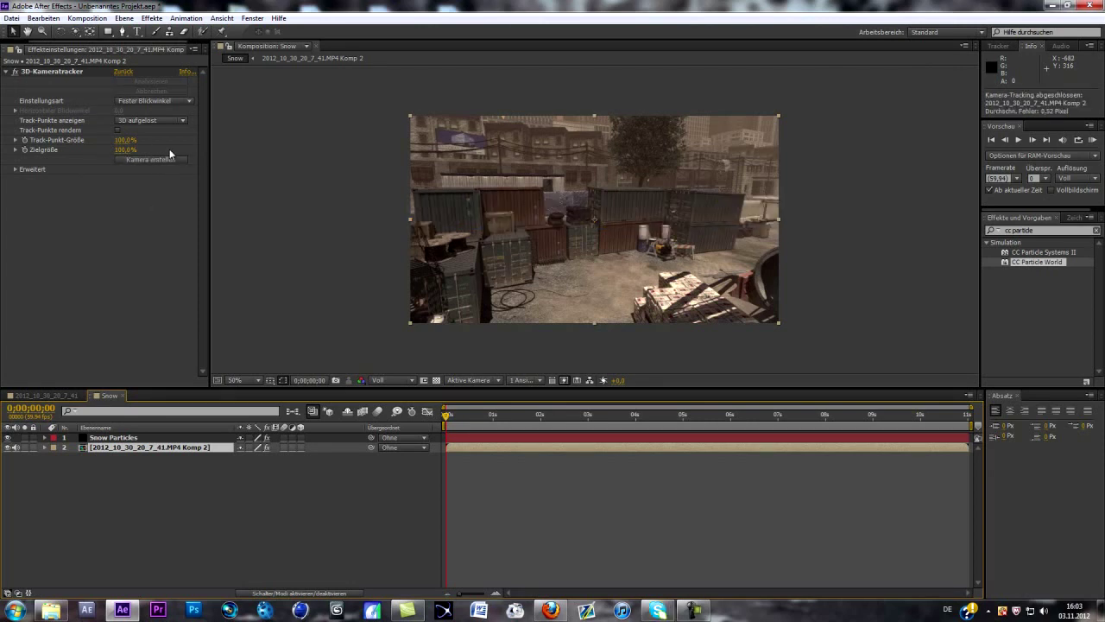
click(169, 160)
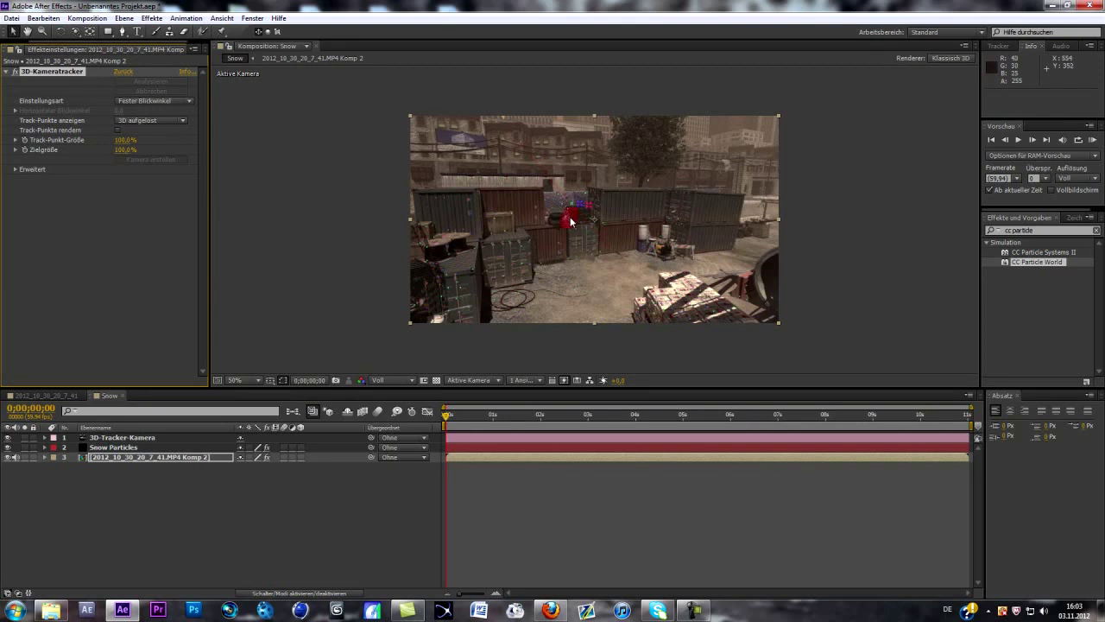
click(129, 437)
click(140, 456)
- Select Snow Particles and expand CC Particle World's Producer settings
click(153, 447)
click(15, 81)
click(9, 73)
click(9, 72)
click(15, 81)
click(15, 111)
- Position the emitter at X 0,17, Y -2,78, Z 3,26, checking it at several frames
mouse_move(120, 120)
mouse_down()
mouse_move(173, 131)
mouse_move(108, 130)
mouse_move(197, 147)
mouse_up()
click(557, 416)
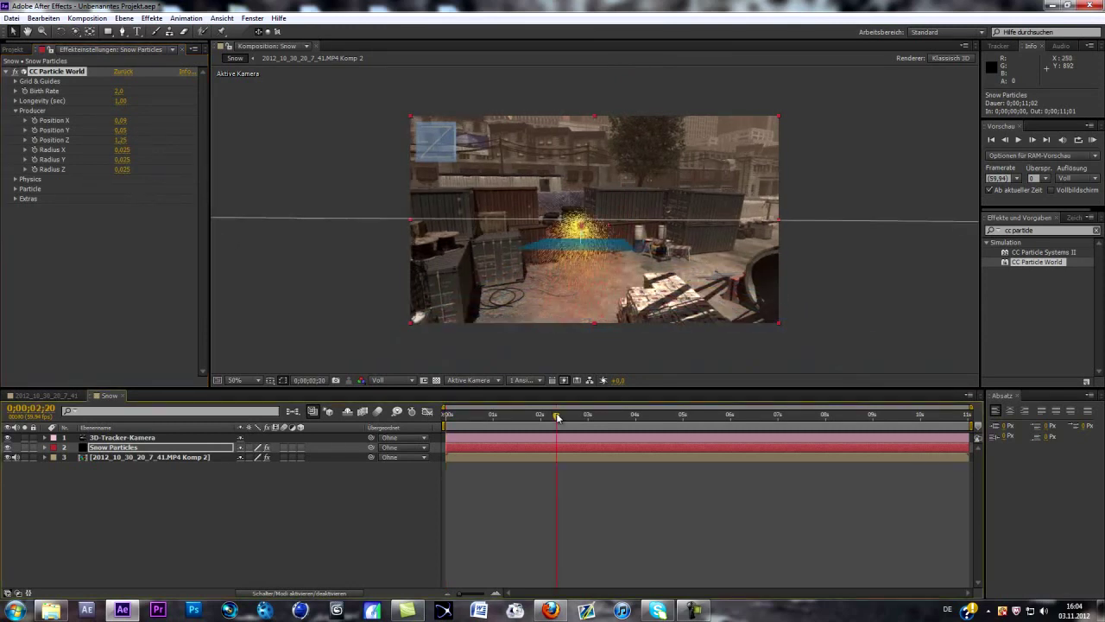
mouse_move(121, 123)
mouse_down()
mouse_move(131, 122)
mouse_move(124, 144)
mouse_move(190, 145)
mouse_move(126, 136)
mouse_up()
mouse_move(557, 418)
mouse_down()
mouse_move(715, 415)
mouse_move(567, 415)
mouse_up()
drag(125, 139, 175, 145)
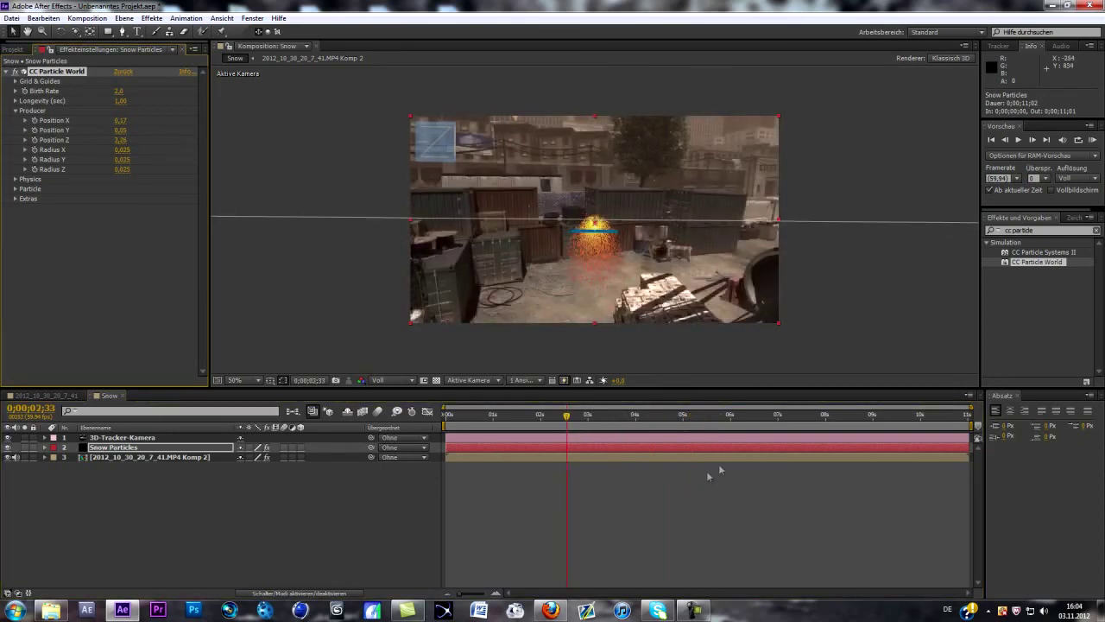
mouse_move(565, 415)
mouse_down()
mouse_move(648, 416)
mouse_move(555, 415)
mouse_up()
mouse_move(121, 131)
mouse_down()
mouse_move(134, 128)
mouse_move(108, 129)
mouse_move(131, 131)
mouse_up()
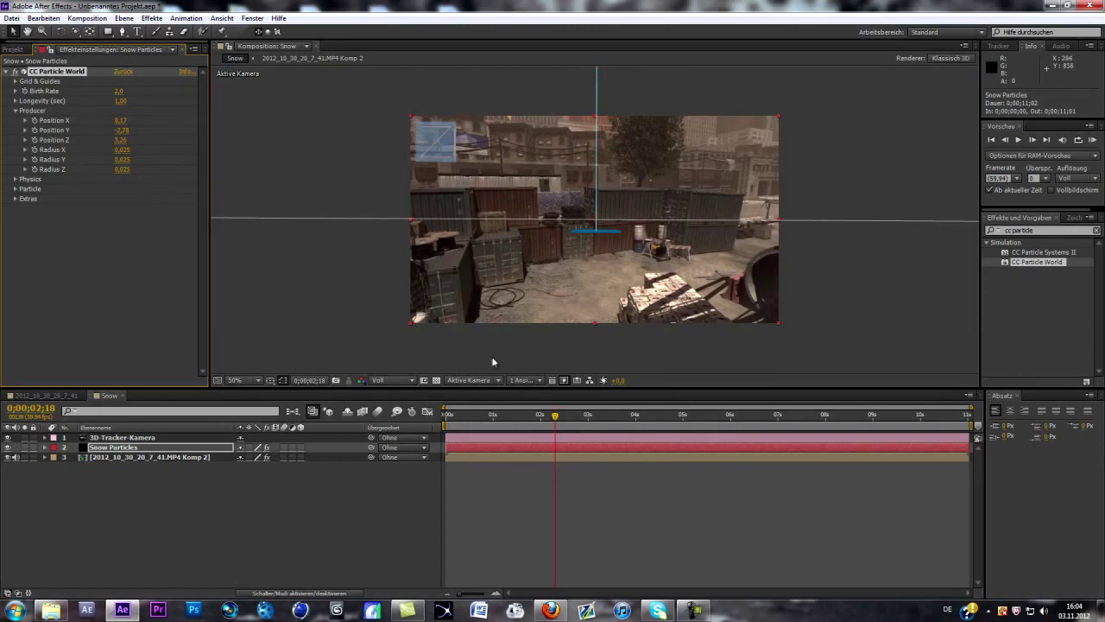
drag(555, 416, 510, 416)
- Set the particle Velocity to 4, then raise it to about 5,55
click(16, 112)
click(16, 120)
click(122, 140)
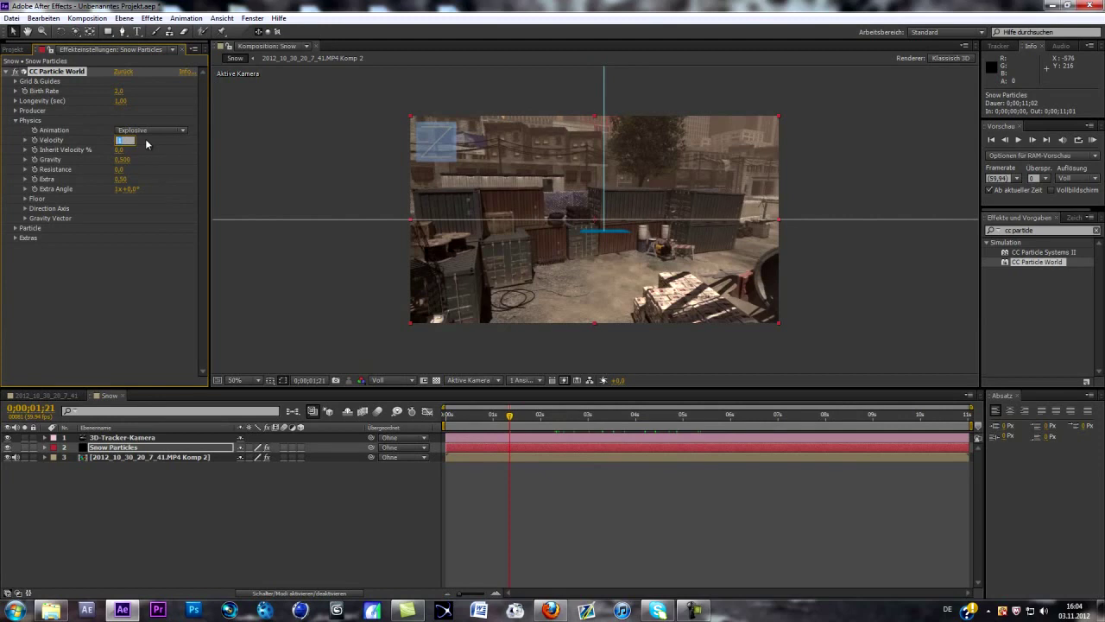
key(Return)
drag(121, 140, 211, 144)
- Set Gravity to 0,1 so the snow falls slowly
click(15, 228)
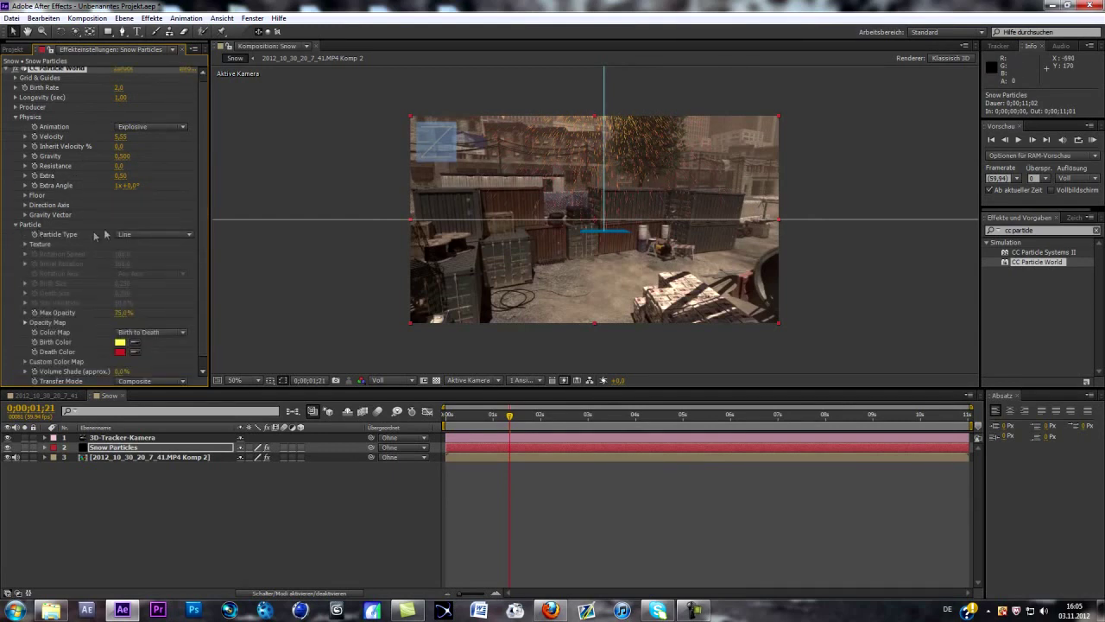
click(124, 155)
key(Return)
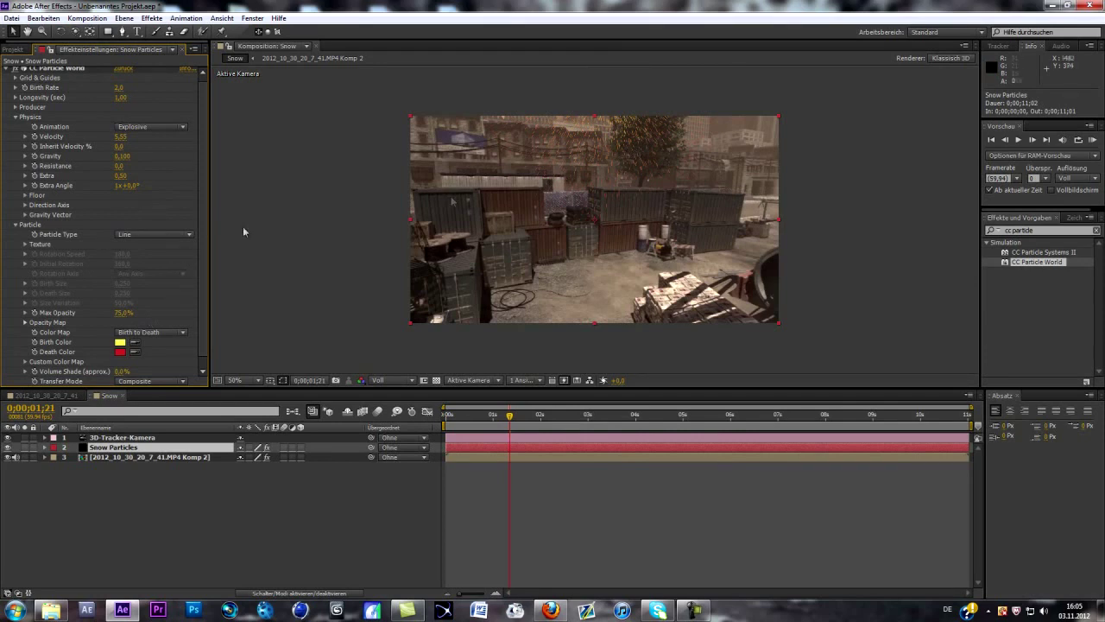
- Make the particles Faded Sphere with Birth Size 2,630 and a larger Death Size
click(182, 234)
click(171, 293)
drag(123, 283, 458, 271)
drag(370, 274, 255, 276)
drag(121, 294, 194, 294)
click(121, 344)
- Set Birth Color to white and Death Color to light grey
click(41, 30)
click(256, 29)
click(121, 351)
mouse_move(25, 95)
mouse_down()
mouse_move(33, 56)
mouse_move(16, 69)
mouse_up()
click(267, 28)
click(120, 352)
click(15, 57)
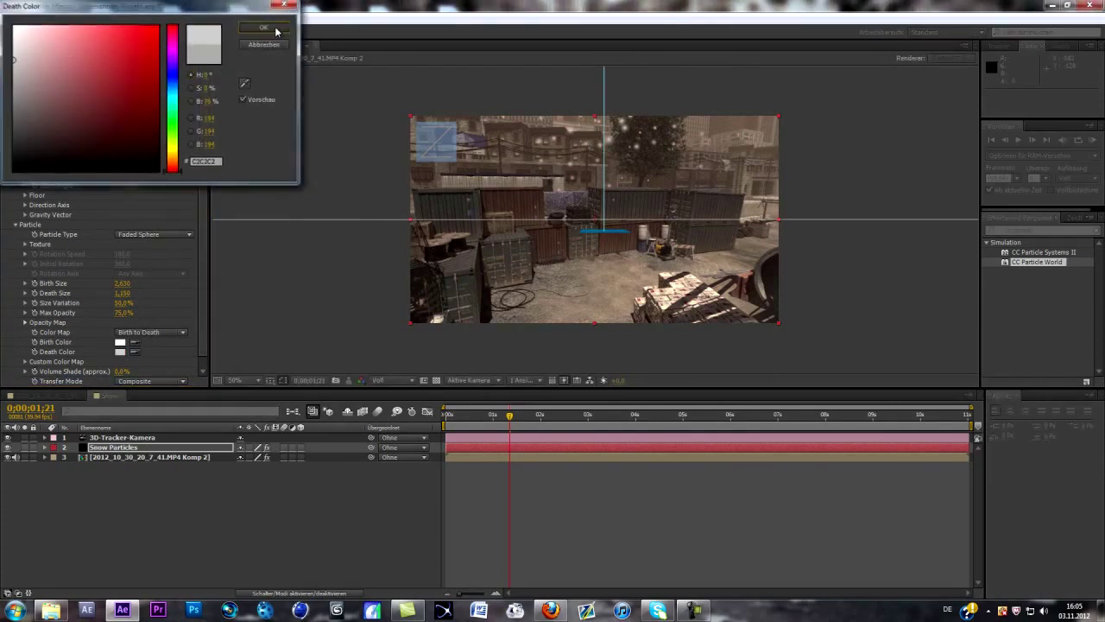
click(277, 30)
- Expand Producer and spread the emitter by scrubbing Radius X, Y and Z upward
scroll(135, 209, down, 1)
scroll(104, 172, up, 2)
click(15, 111)
drag(122, 151, 278, 153)
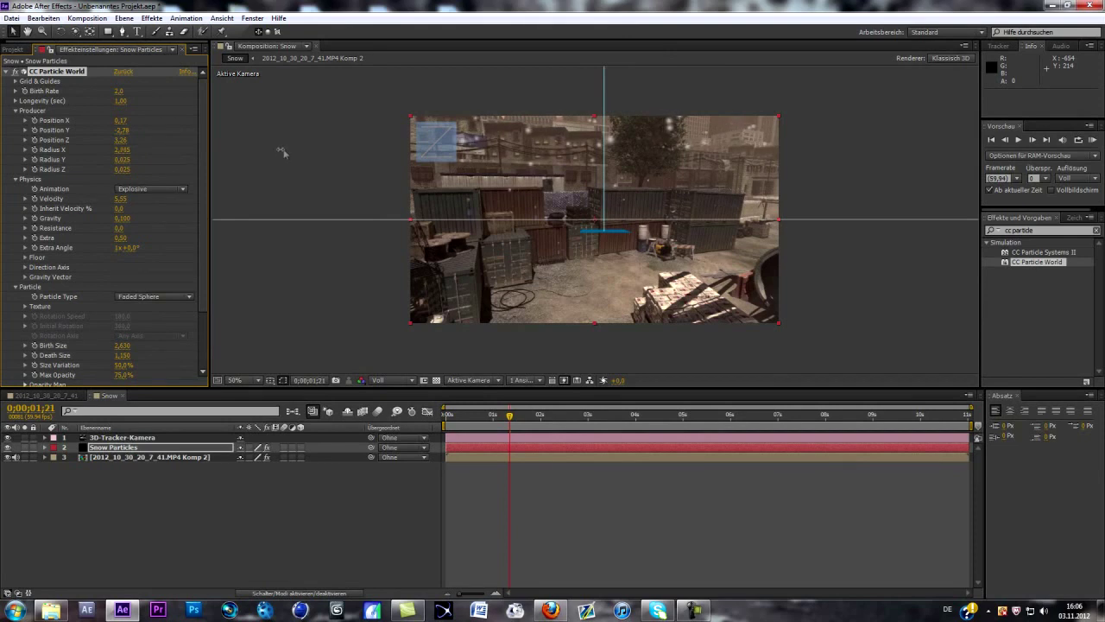
drag(124, 160, 221, 178)
drag(129, 173, 373, 161)
drag(118, 172, 247, 173)
- Raise Birth Rate to 5.4, widen Radius X and Y (about 3.6), and lengthen Longevity to 2.61
drag(120, 93, 145, 89)
drag(123, 149, 350, 156)
drag(125, 158, 196, 156)
drag(124, 101, 96, 91)
- At a later frame, extend Longevity to about 3 seconds and check the snowfall further along
drag(510, 416, 605, 421)
click(623, 415)
drag(121, 100, 181, 104)
drag(625, 416, 737, 416)
- Deselect the particle layer, nudge Radius X wider, and preview the snowfall at later frames
click(282, 467)
drag(737, 416, 592, 414)
drag(121, 152, 144, 151)
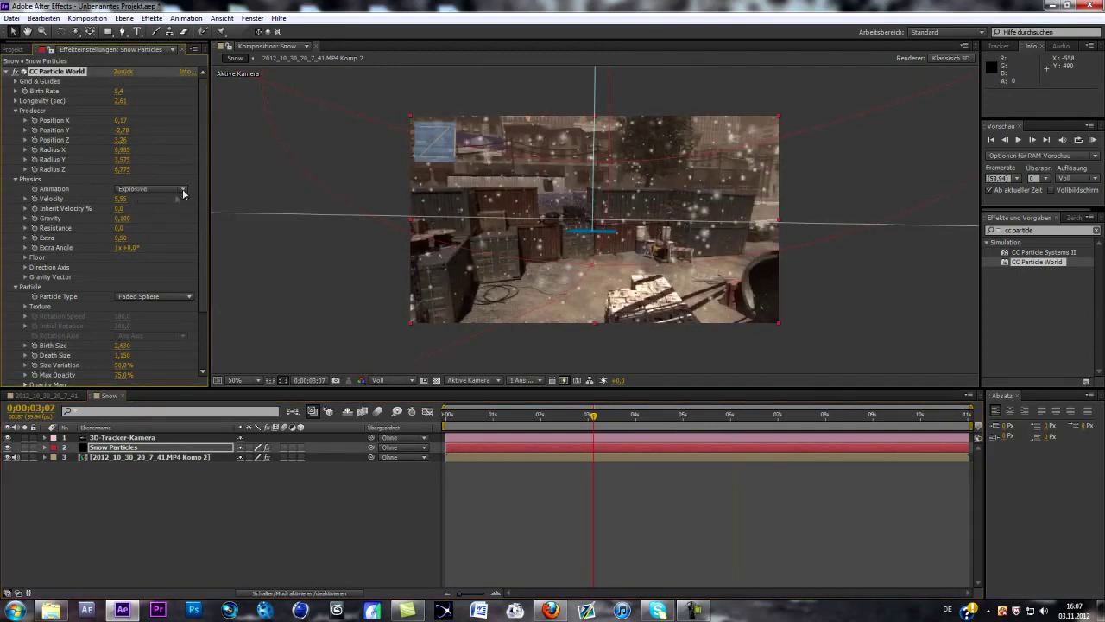
scroll(158, 224, down, 3)
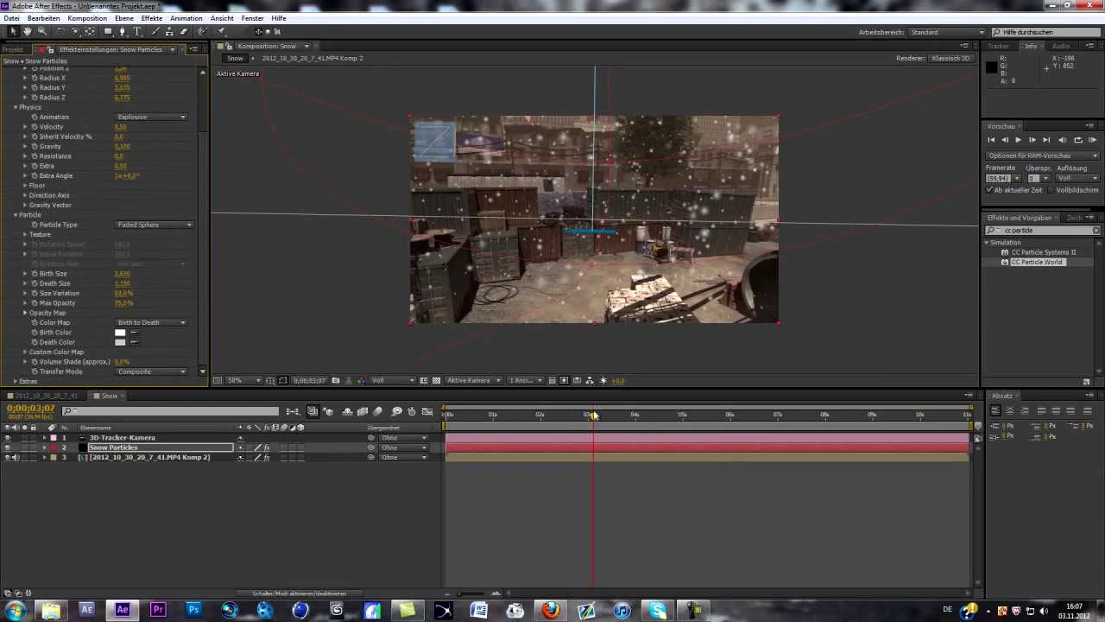
drag(592, 414, 717, 417)
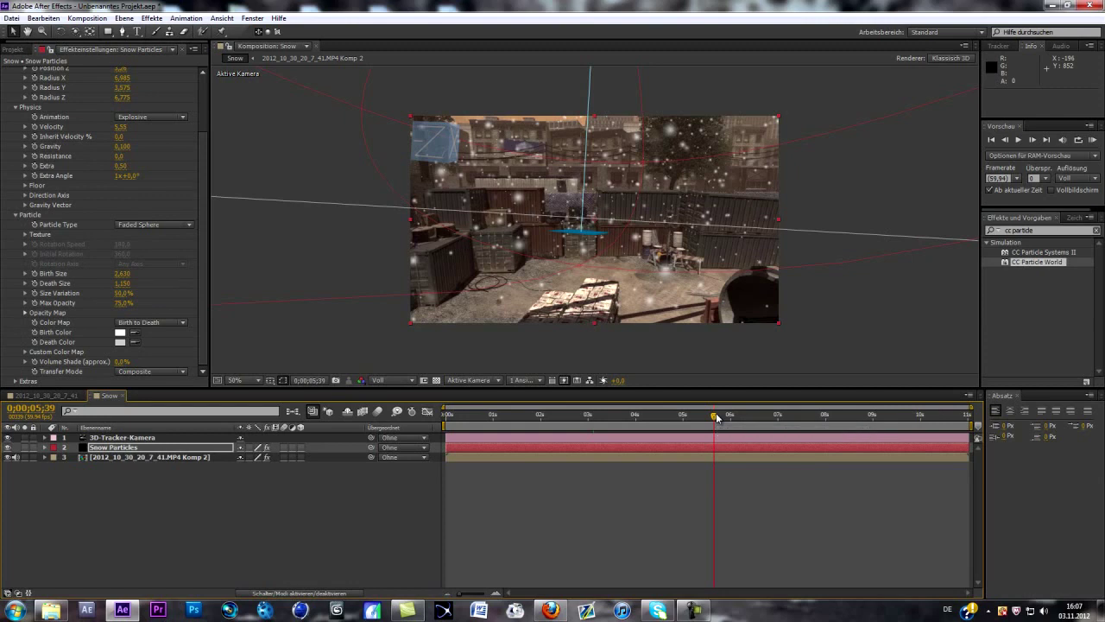